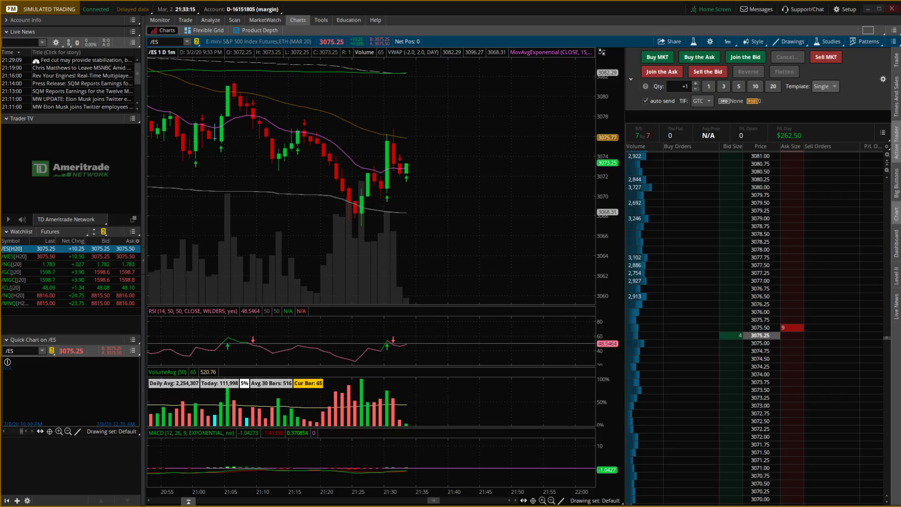
Step: Switch to the 'TRG w/ bracket' template, keeping only a -10.00 trailing-stop (TRAILSTOP) leg enabled
click(829, 86)
click(817, 127)
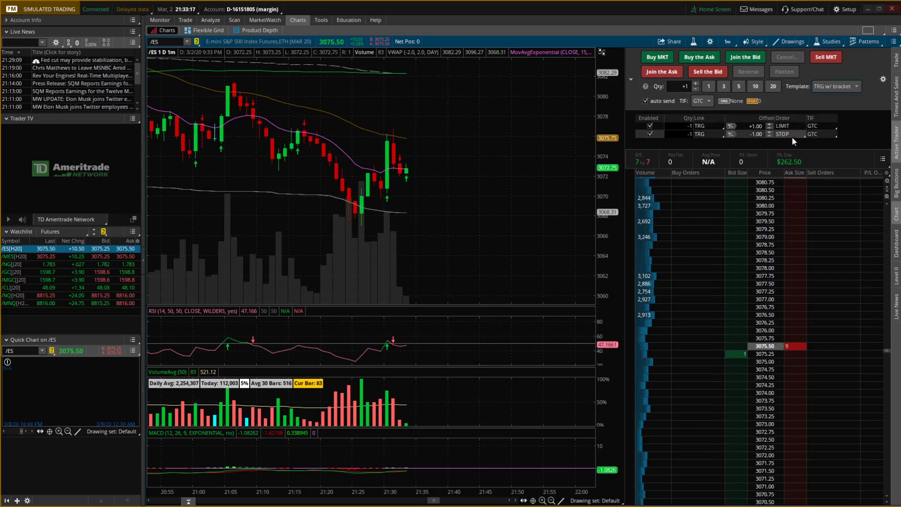
click(650, 126)
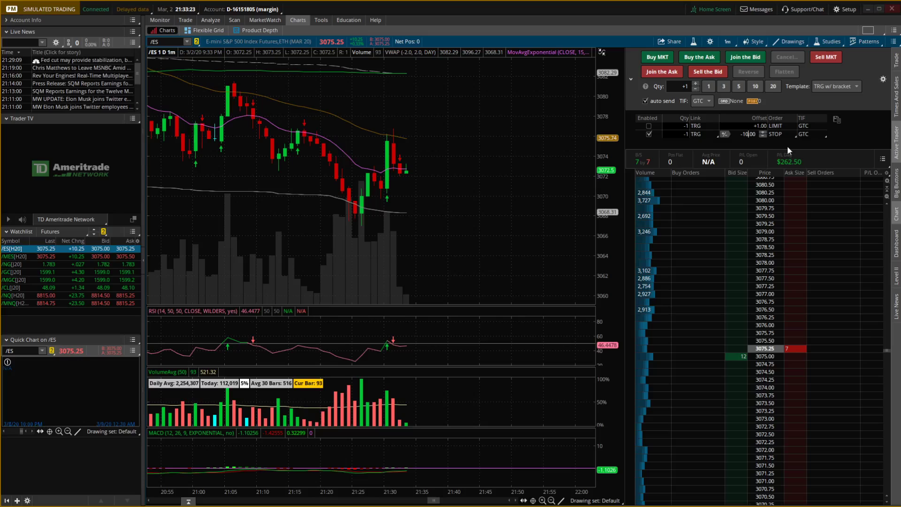
click(792, 133)
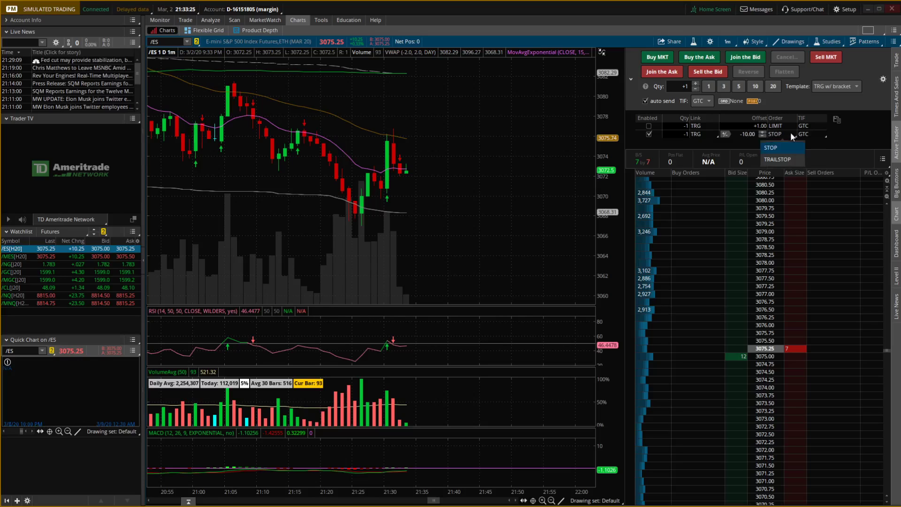
click(785, 160)
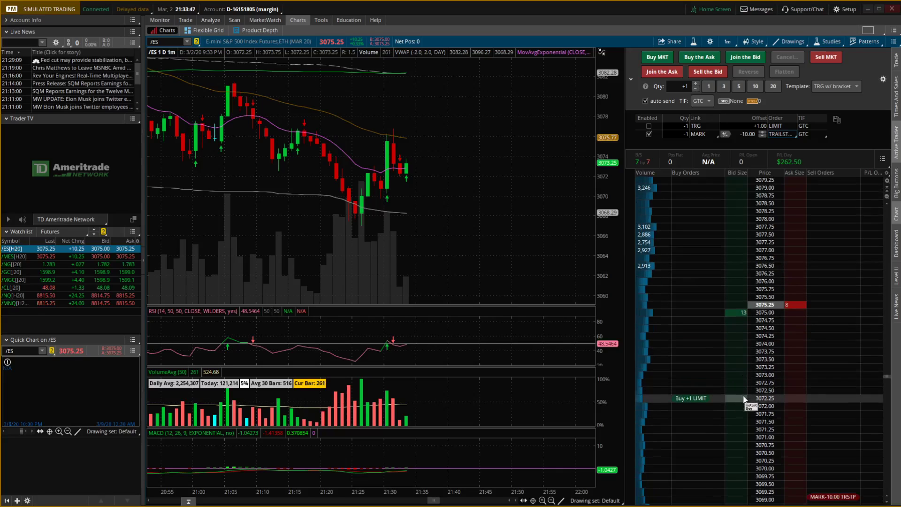
Step: Place a sell stop at 3072.25 and raise it to 3074.75 until it fills at 3074.50
click(800, 402)
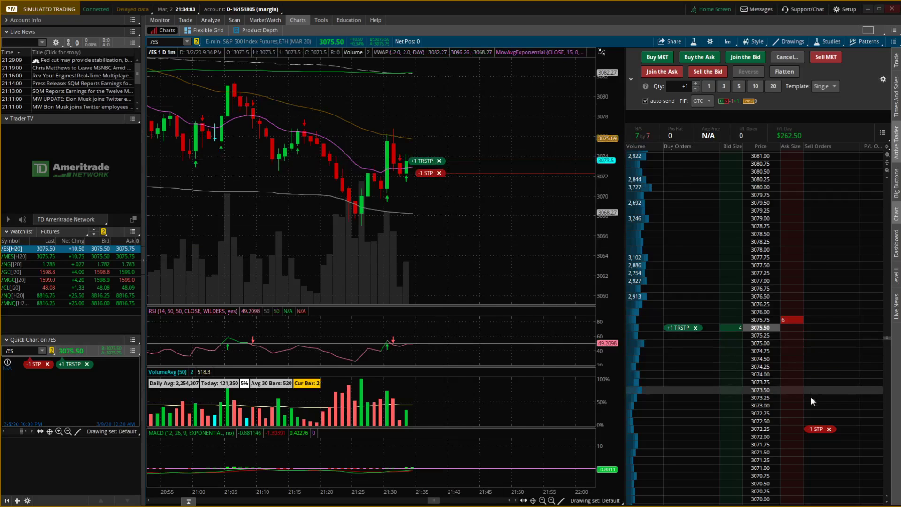
drag(821, 432, 823, 419)
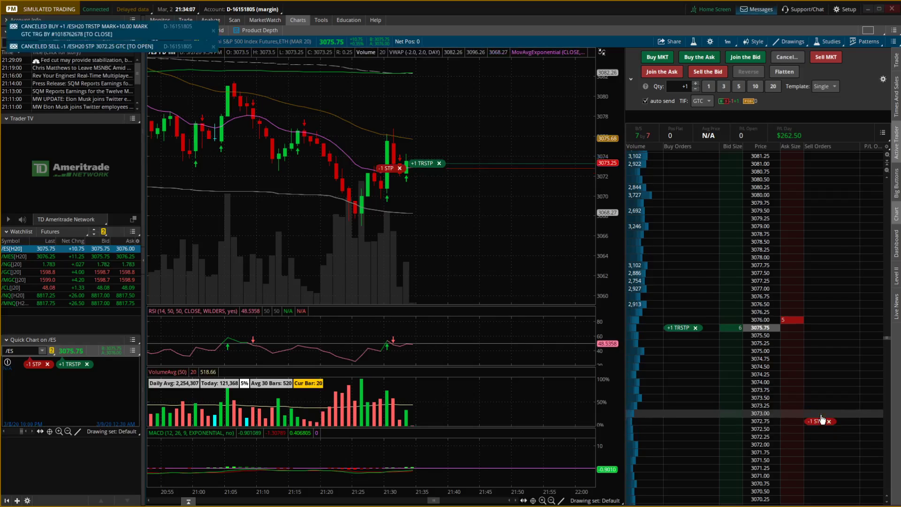
drag(822, 417, 820, 409)
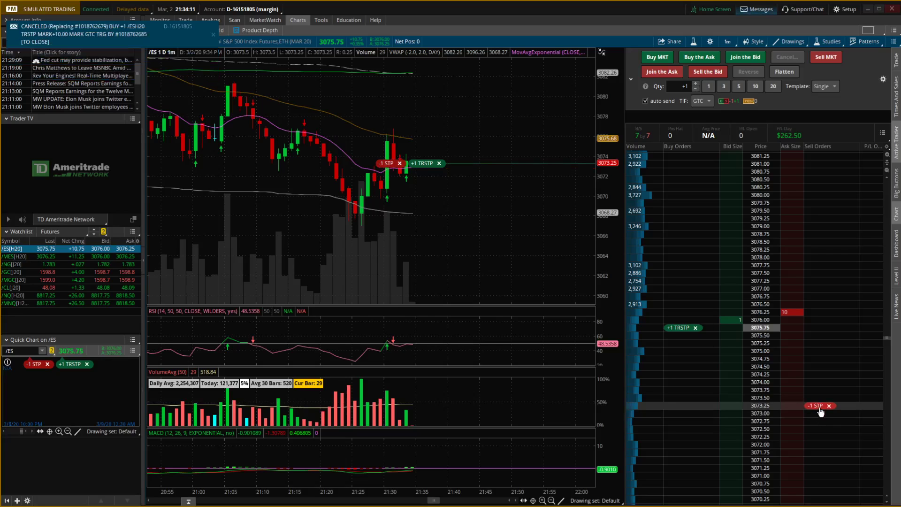
drag(821, 411, 820, 392)
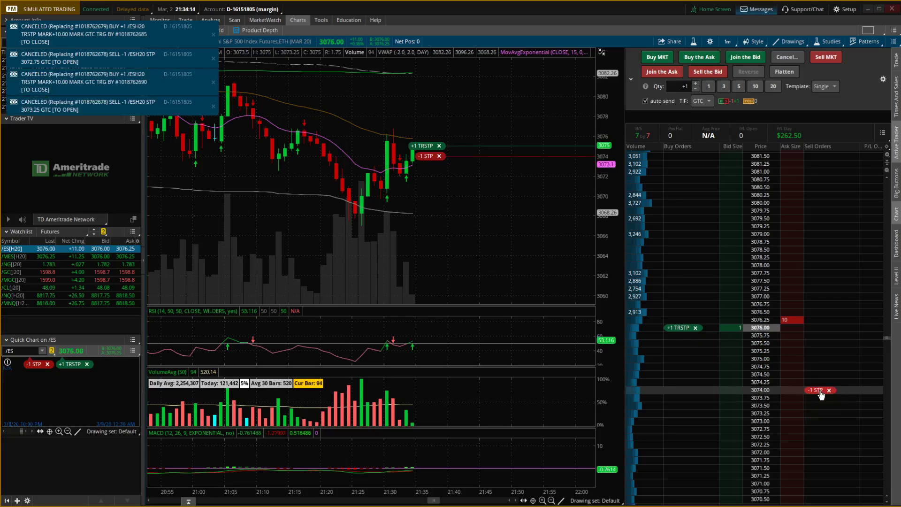
drag(820, 394, 821, 370)
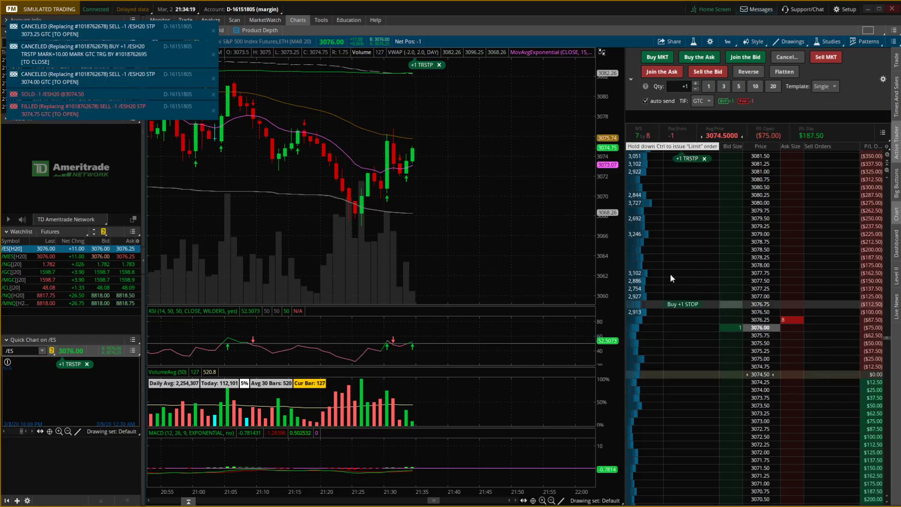
Step: Compress the /ES chart's price axis to roughly 3055–3090 so the trailing stop fits
drag(604, 157, 604, 175)
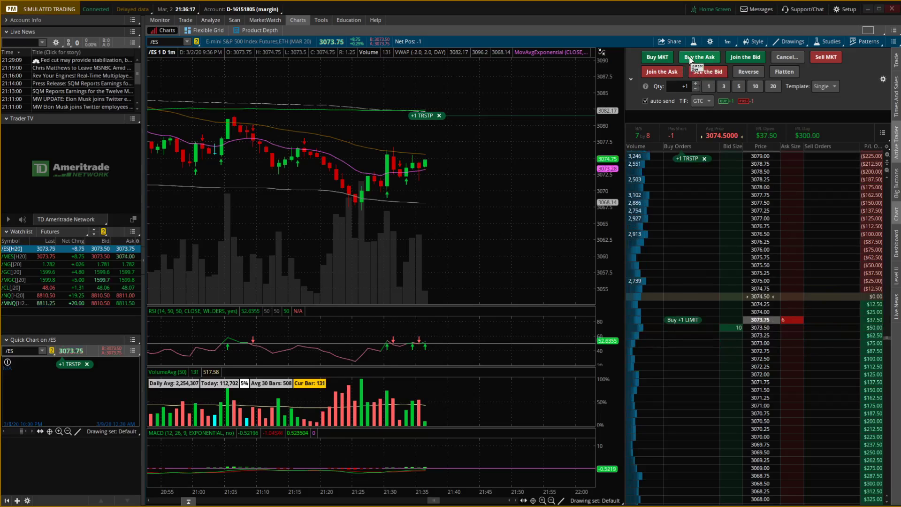
click(738, 57)
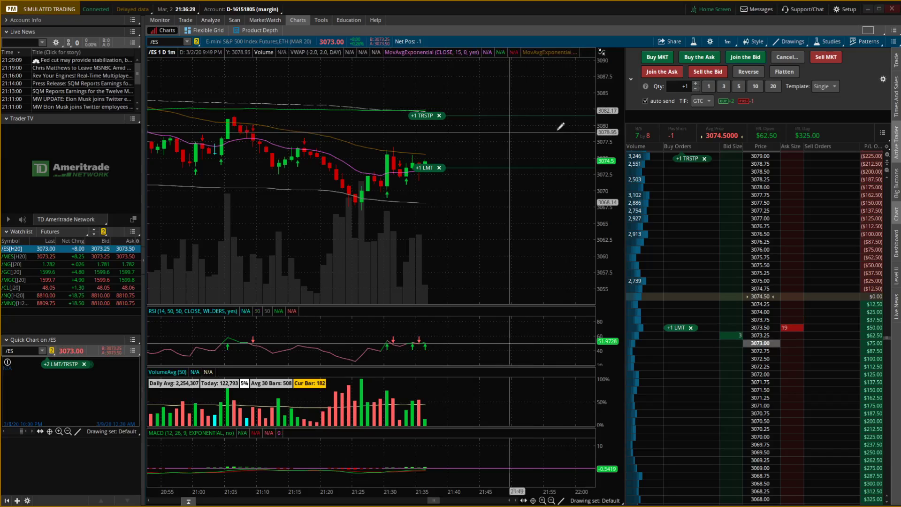
click(440, 115)
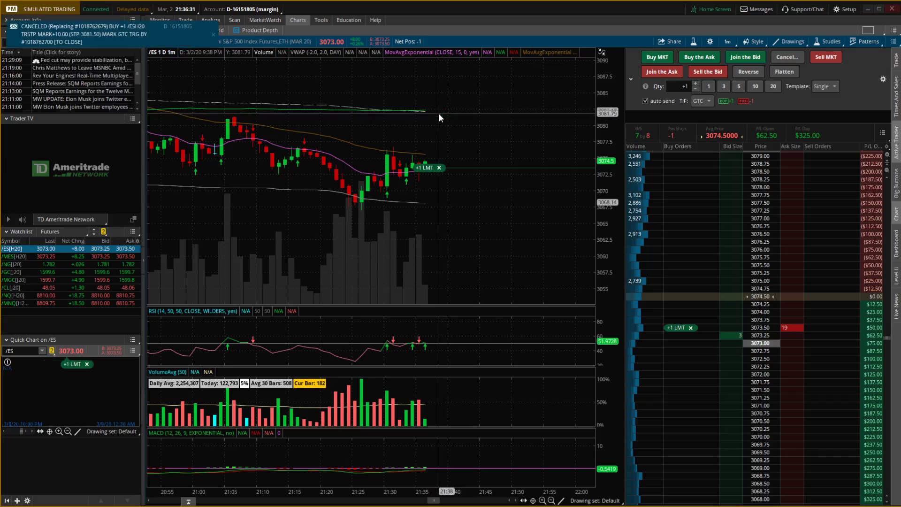
click(439, 168)
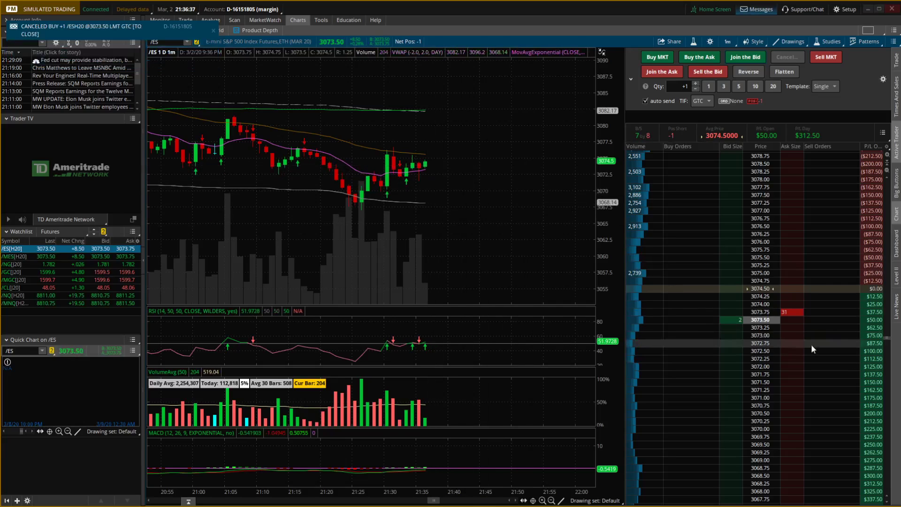
scroll(827, 343, down, 8)
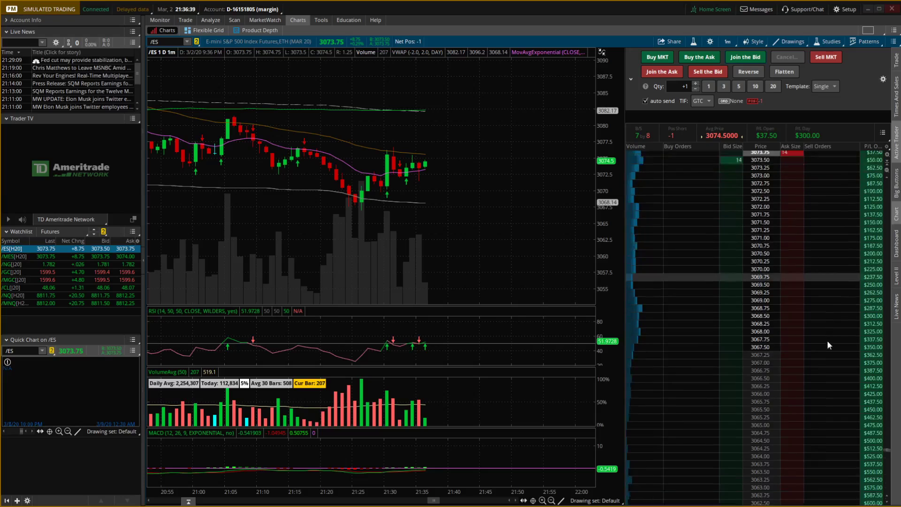
scroll(828, 339, up, 7)
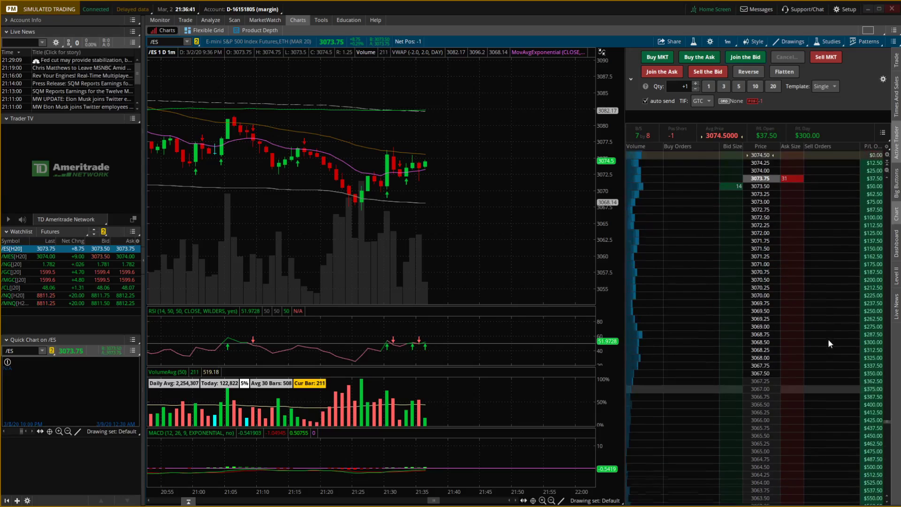
scroll(828, 339, up, 5)
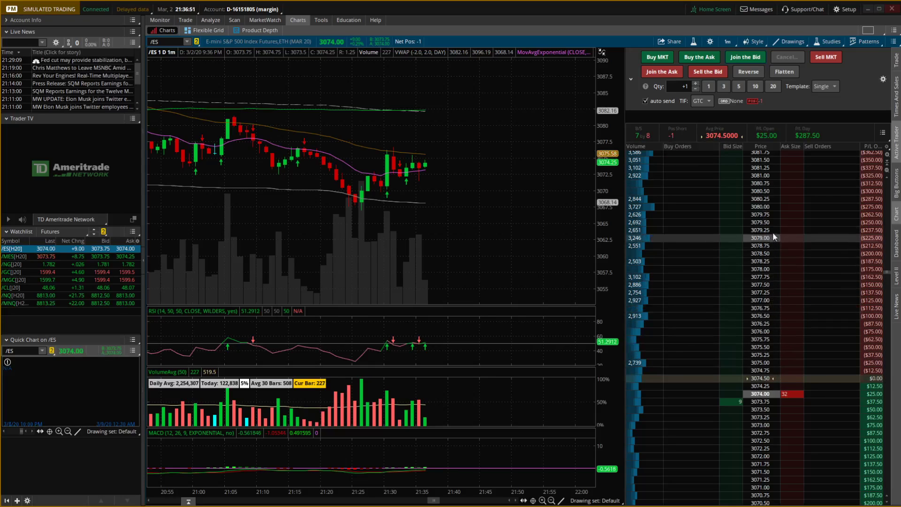
click(793, 223)
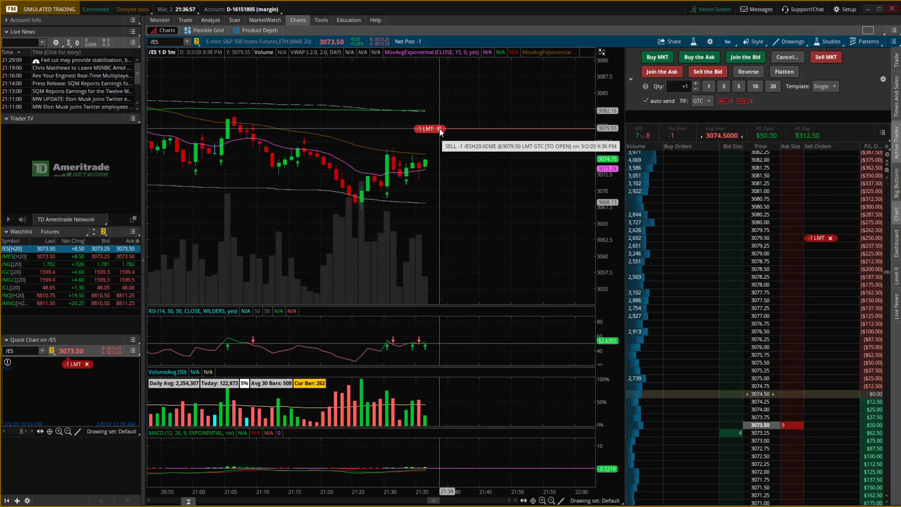
Step: In Monitor, start a stop closing order for the /ES short position
click(162, 18)
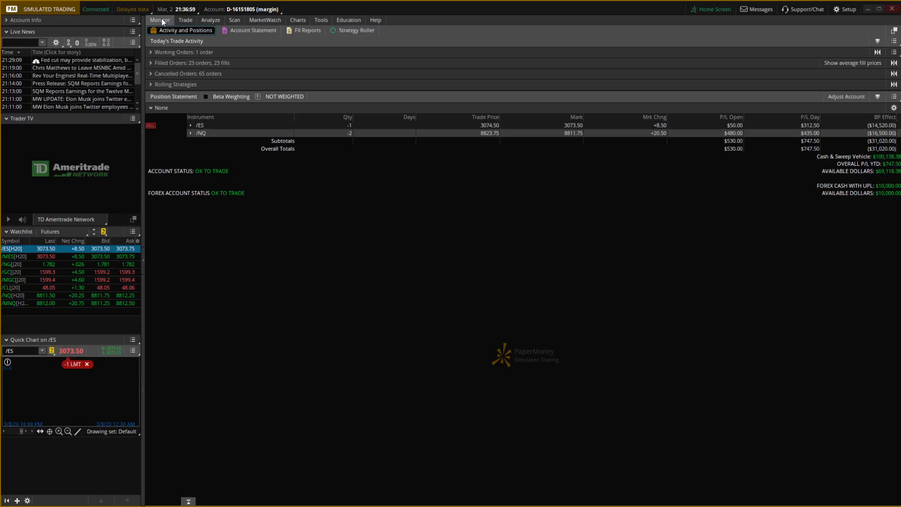
click(199, 126)
right_click(200, 125)
mouse_move(231, 138)
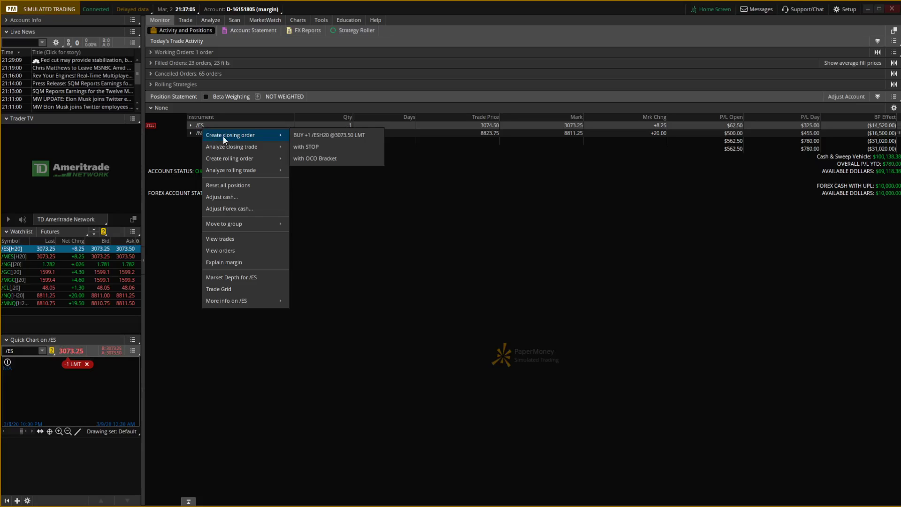
click(318, 148)
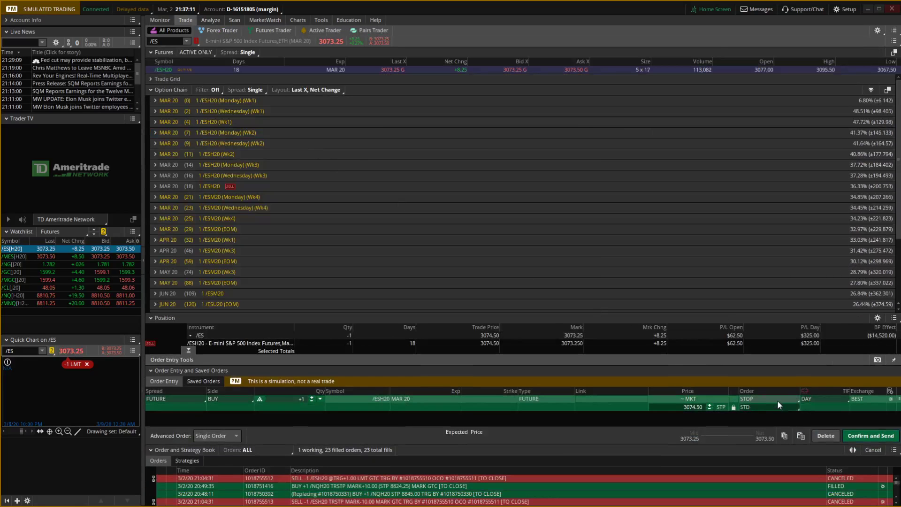
Step: Send the closing order as a GTC TRAILSTOP with +10.00 offset, then return to Charts
click(778, 398)
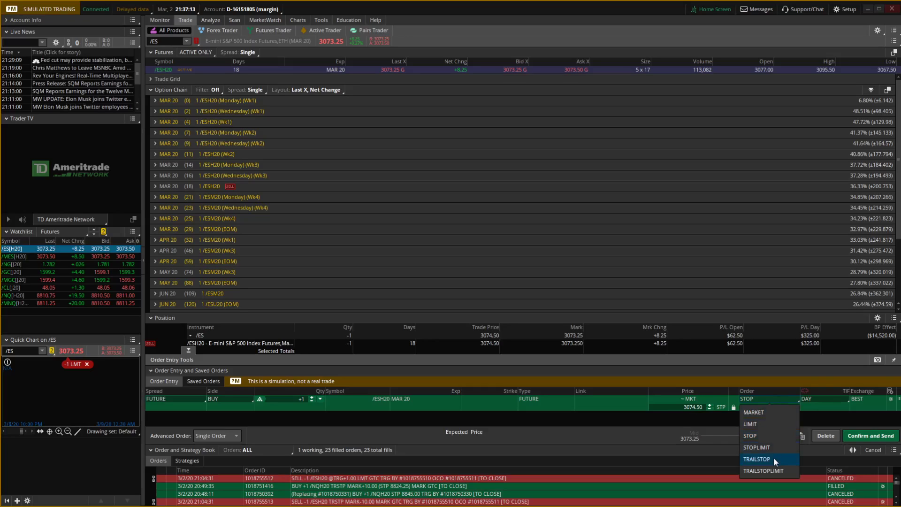
click(757, 459)
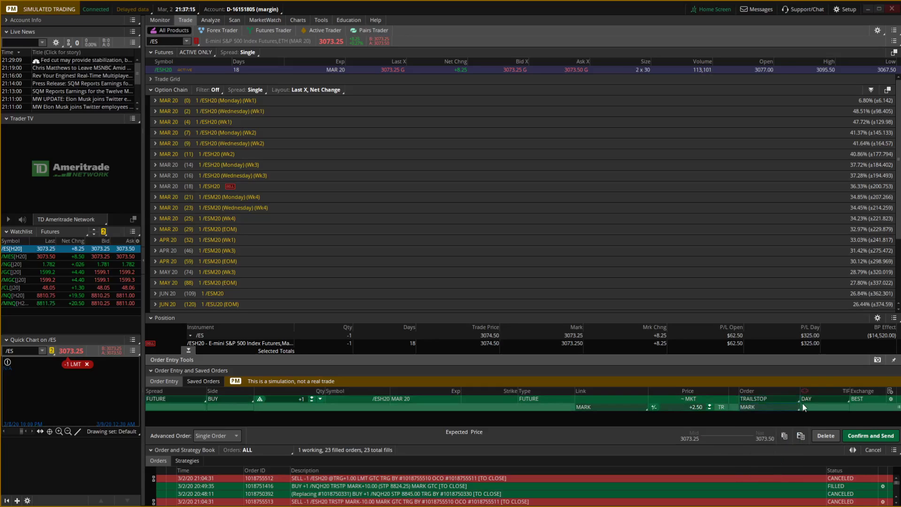
click(818, 399)
click(819, 424)
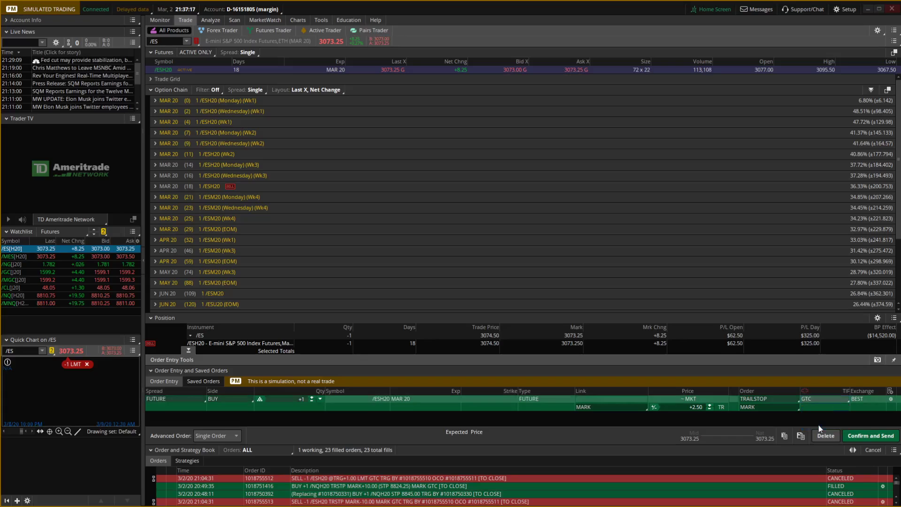
click(695, 408)
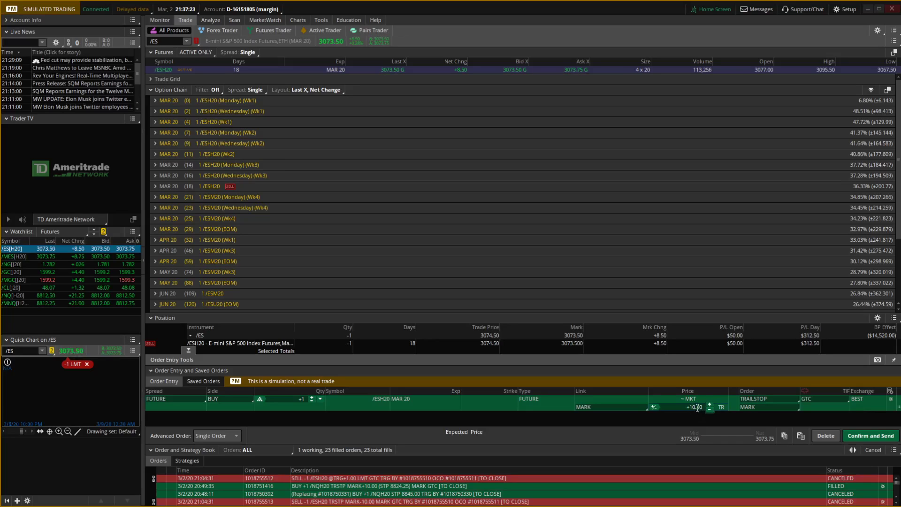
key(BackSpace)
key(BackSpace)
key(BackSpace)
text(.)
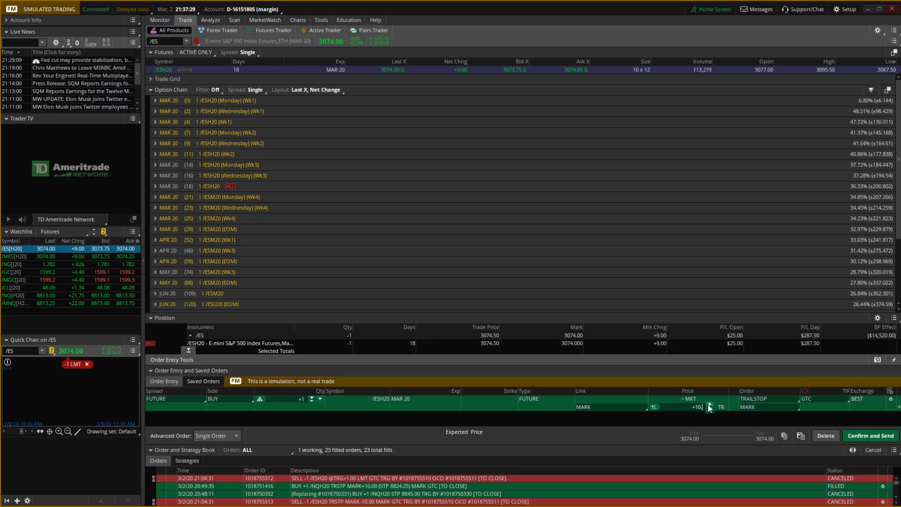
text(00)
click(863, 436)
click(298, 20)
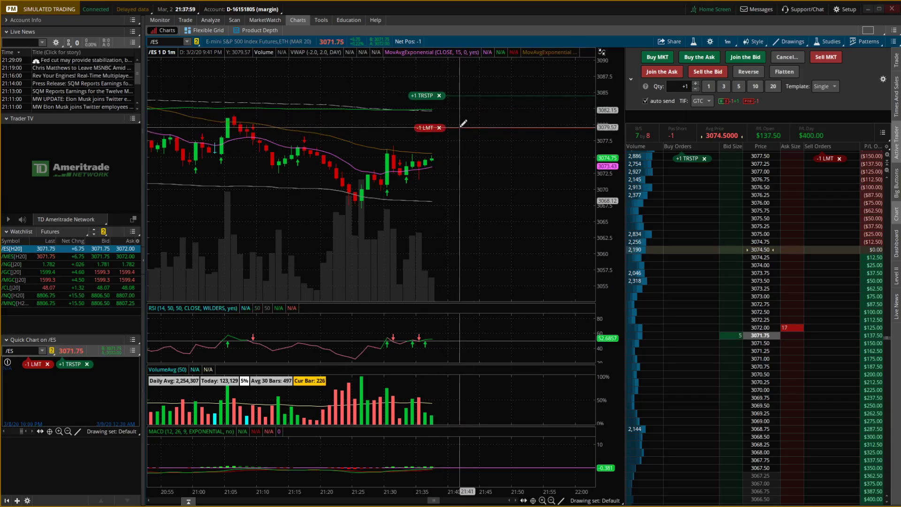
Step: Cancel the -1 LMT sell and +1 TRSTP trailing-stop orders from their chart bubbles
click(440, 127)
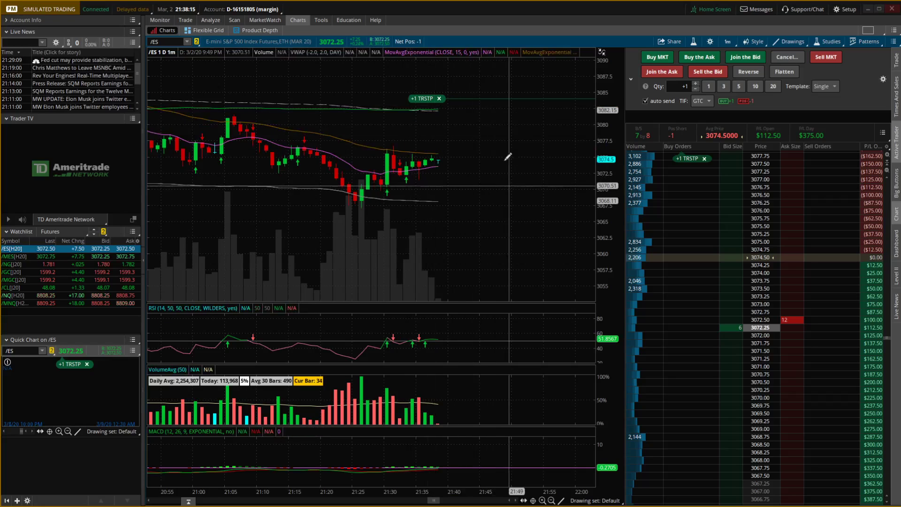
click(440, 98)
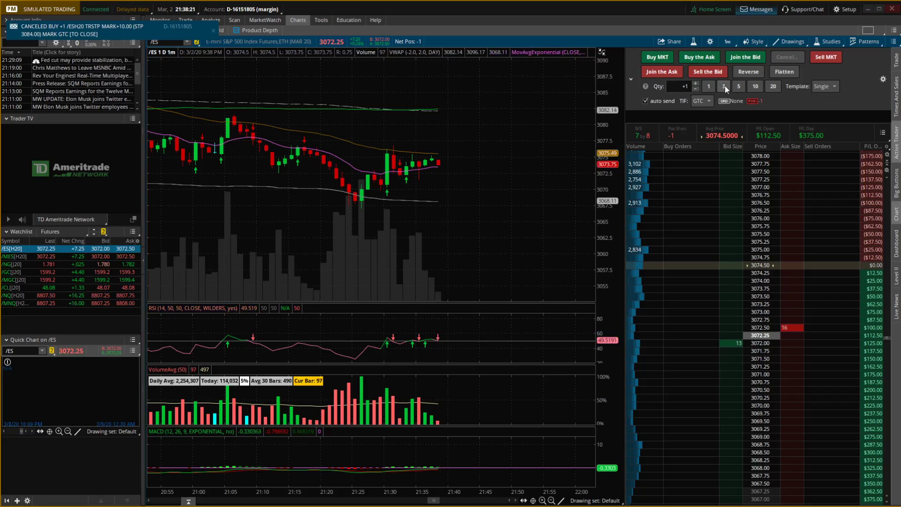
click(834, 86)
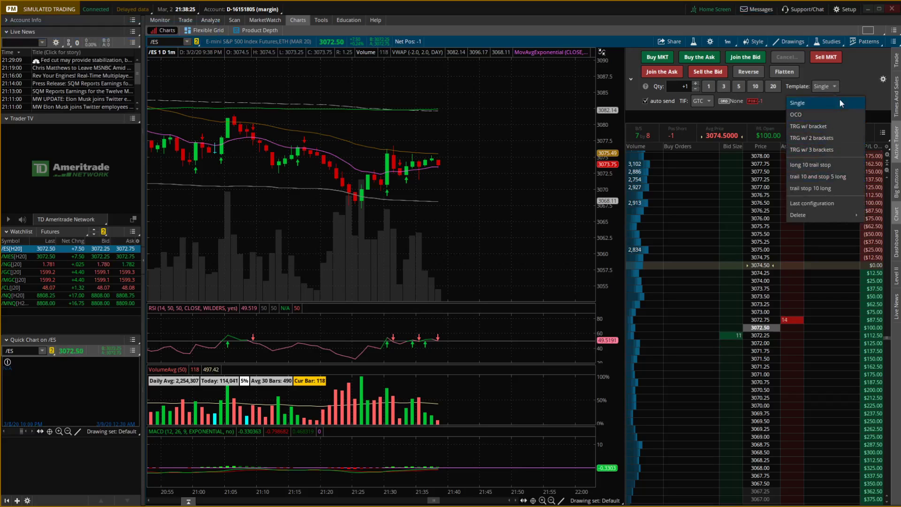
Step: Apply the 'long 10 trail stop' template and disable its limit leg, leaving the -10.00 trailing stop
click(828, 193)
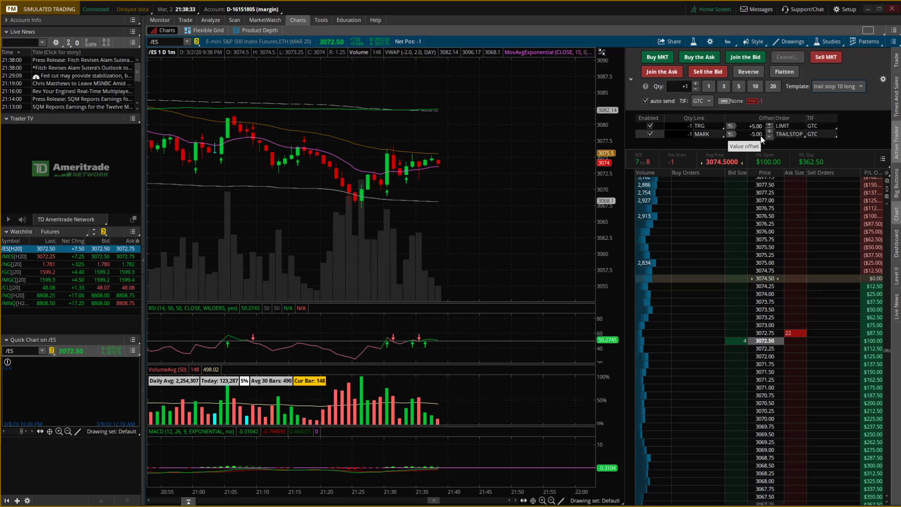
click(824, 89)
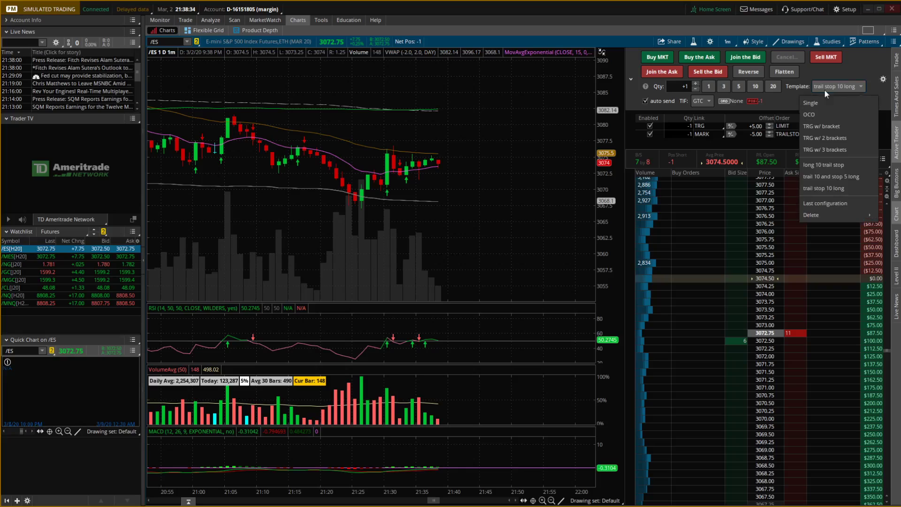
click(826, 165)
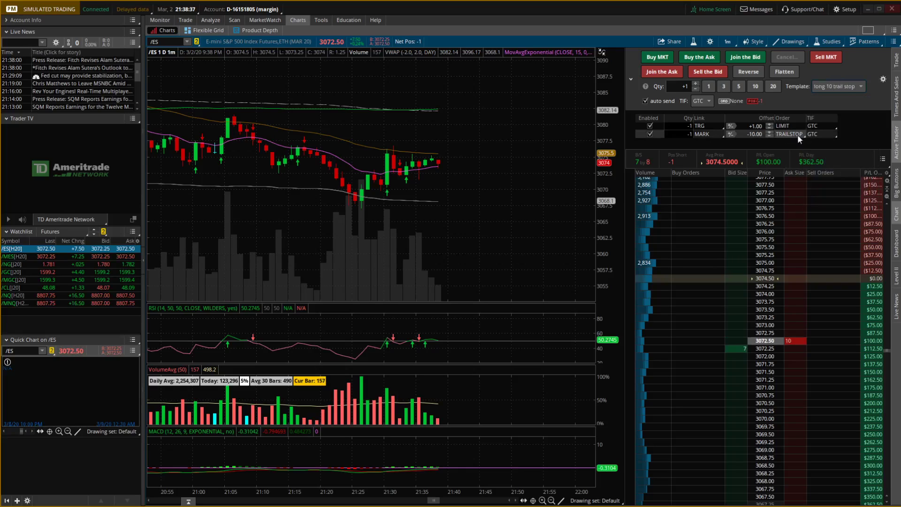
click(651, 126)
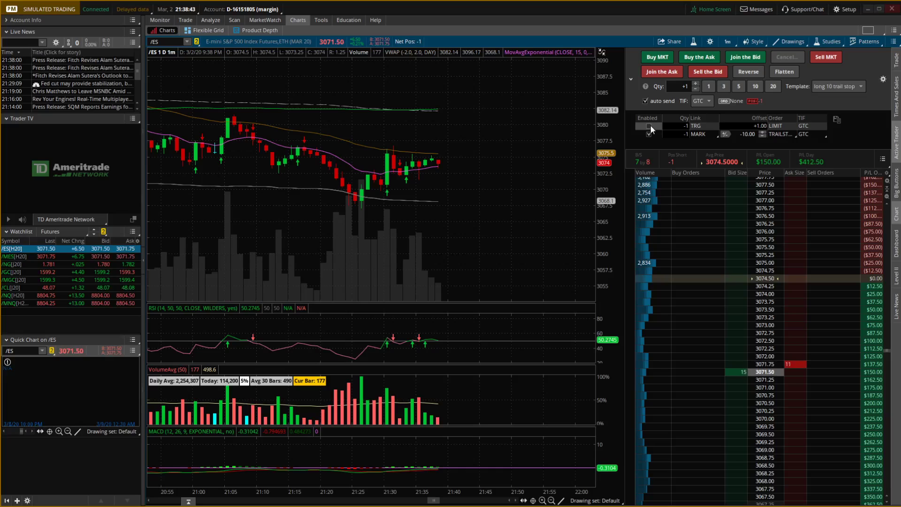